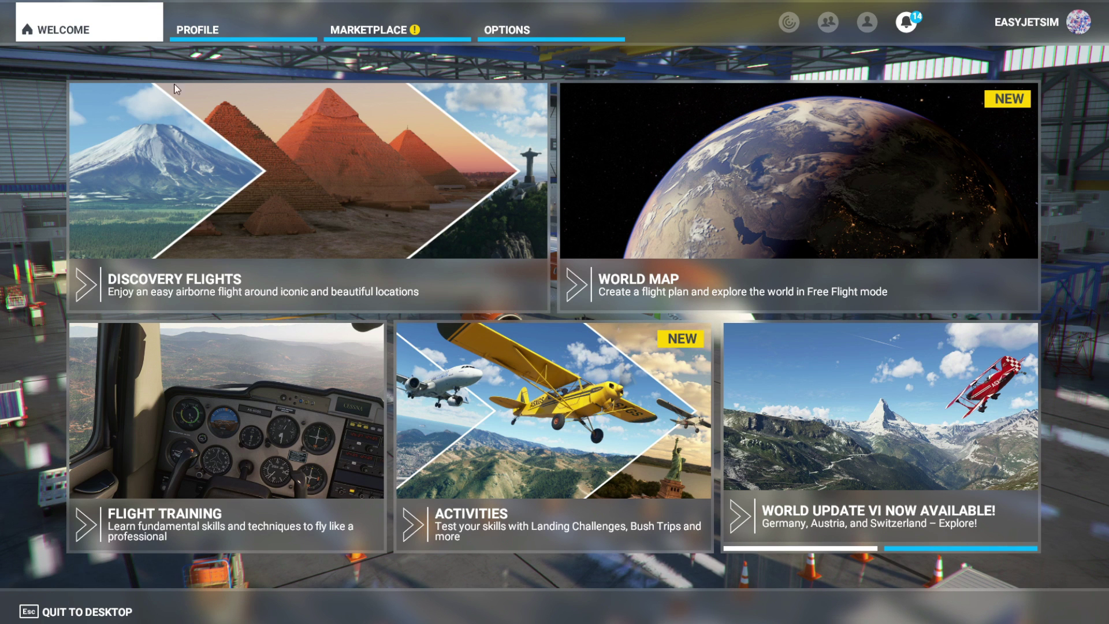
Open the Content Manager from the profile menu and filter the list to installed content only.
left_click(205, 30)
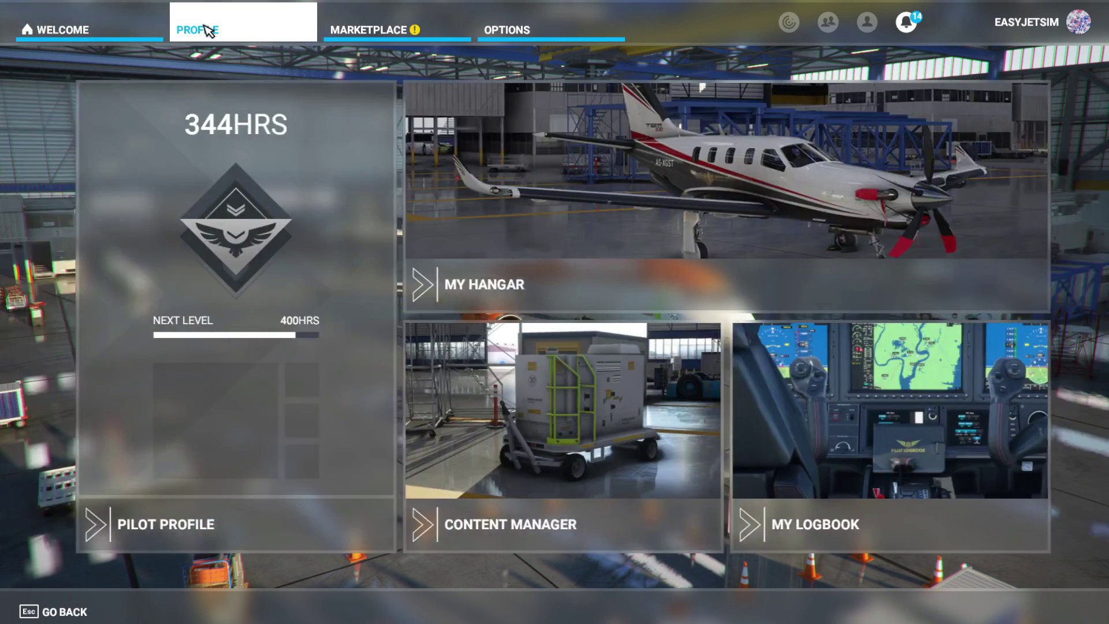
left_click(478, 473)
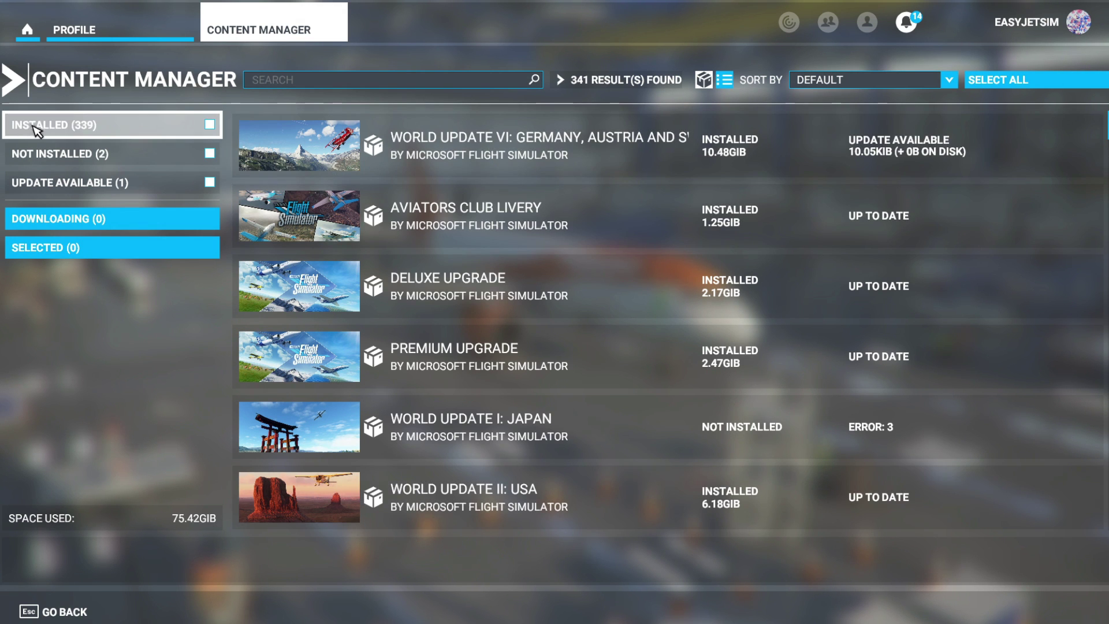
left_click(209, 126)
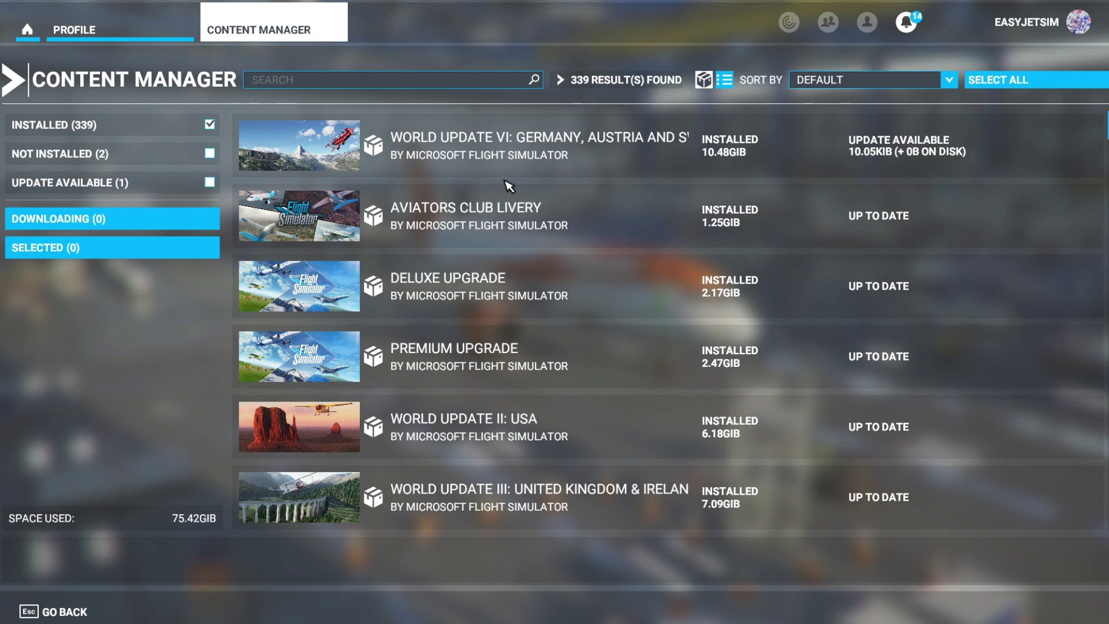
left_click(315, 85)
Search installed content for 'fly' to find the A32NX, then bring up the Community folder.
type("f")
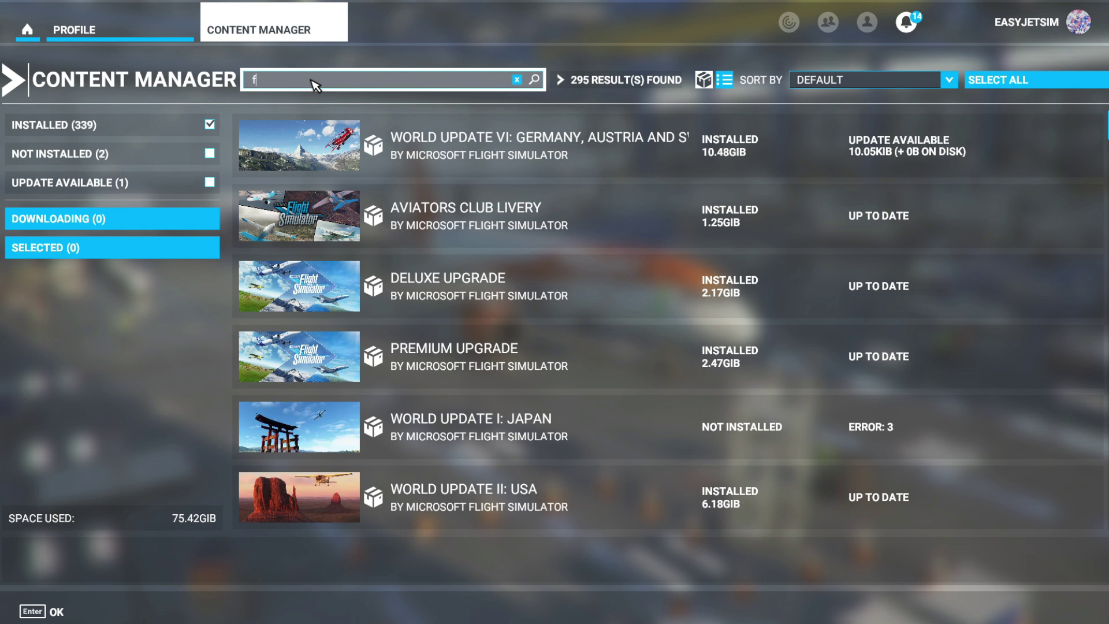
type("ly")
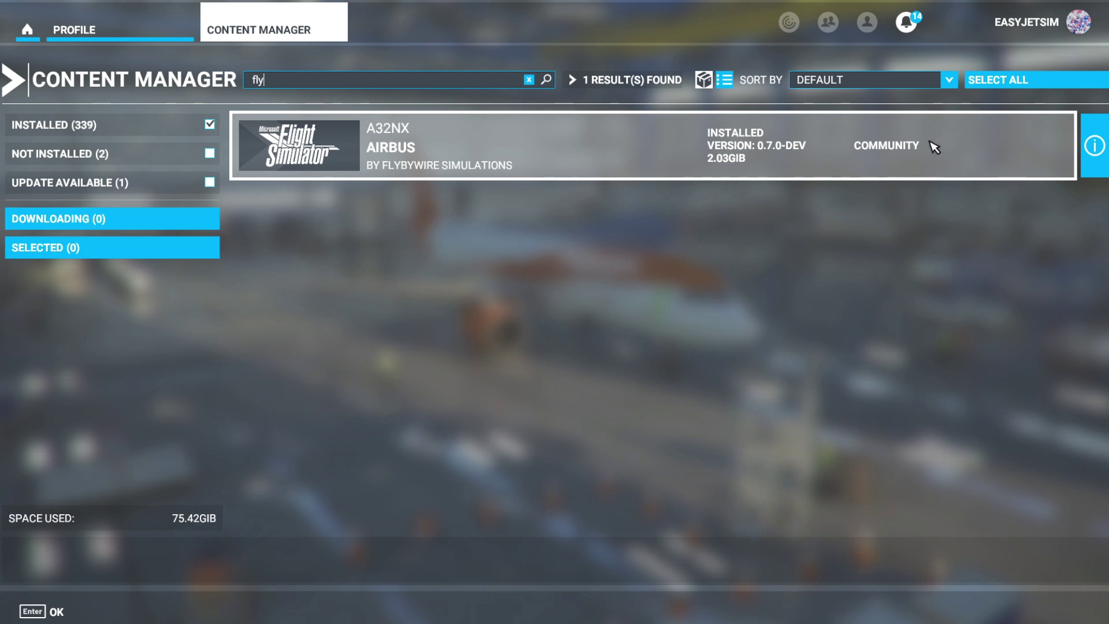
key("alt+Tab")
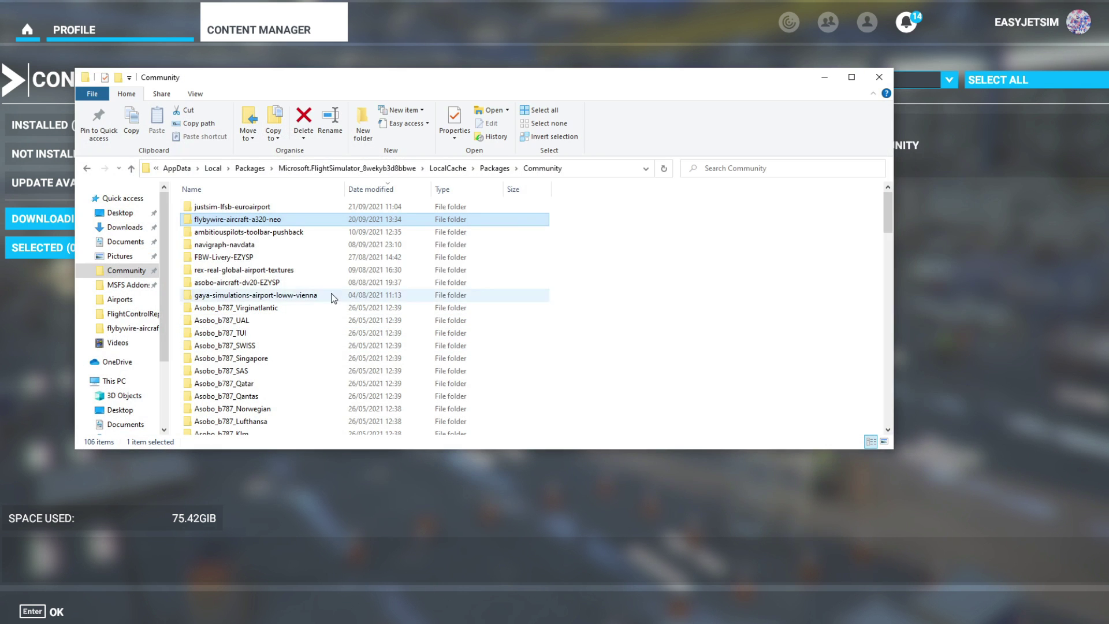
Inspect the flybywire-aircraft-a320-neo folder without renaming it, and check the A32NX package in the sim.
left_click(229, 220)
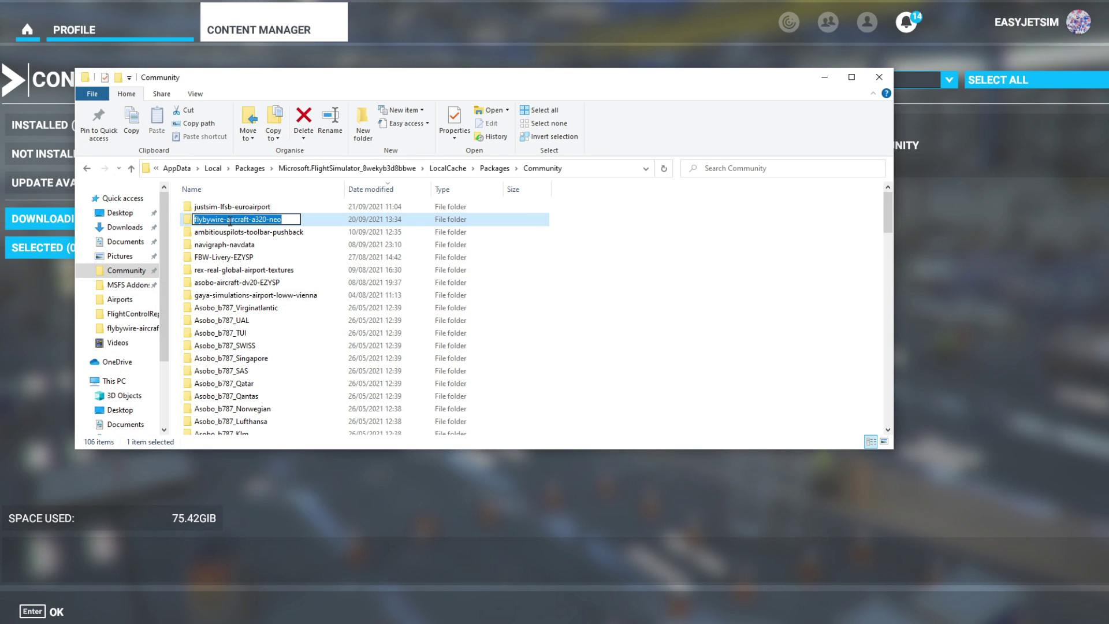
left_click(510, 213)
left_click(826, 74)
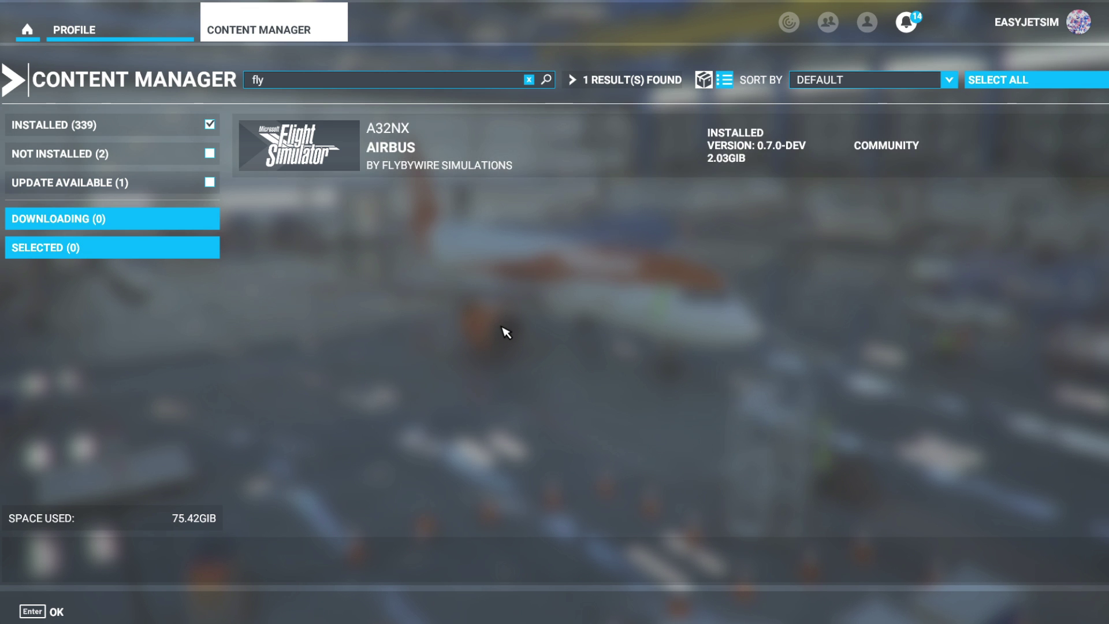
left_click(910, 145)
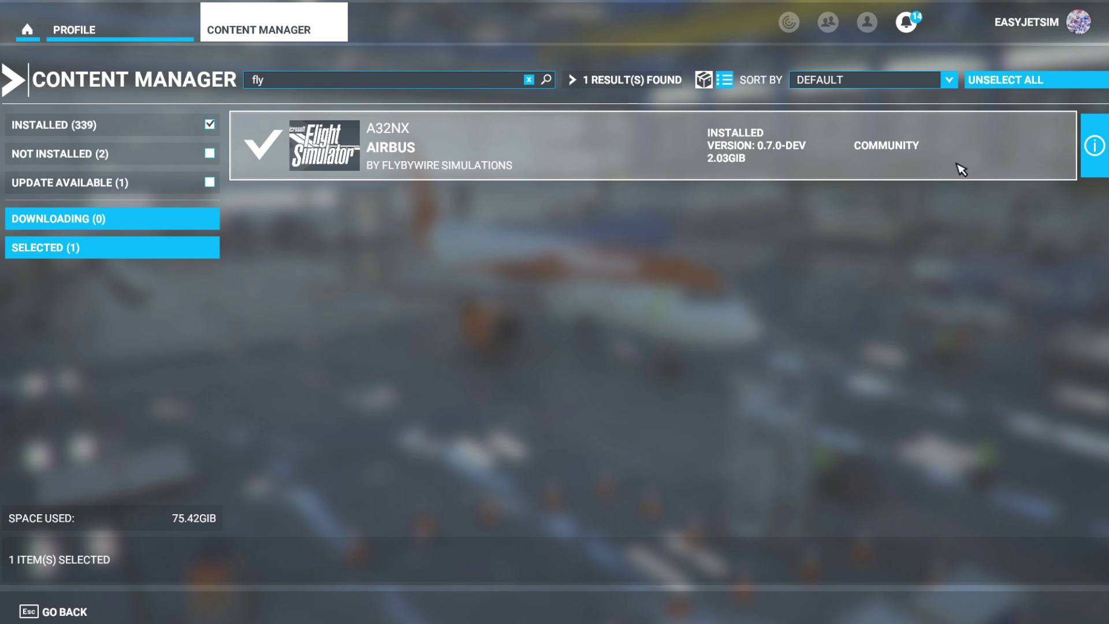
left_click(852, 168)
Reselect the flybywire-aircraft-a320-neo folder and switch between Explorer and the simulator to reach the FlyByWire Installer.
key("alt+Tab")
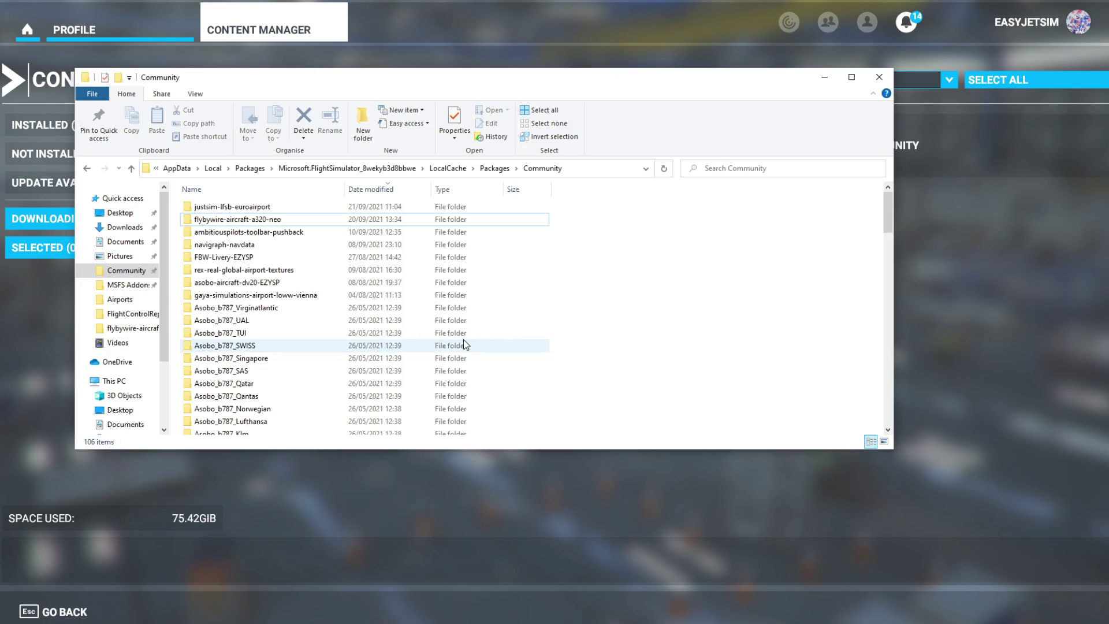
left_click(259, 220)
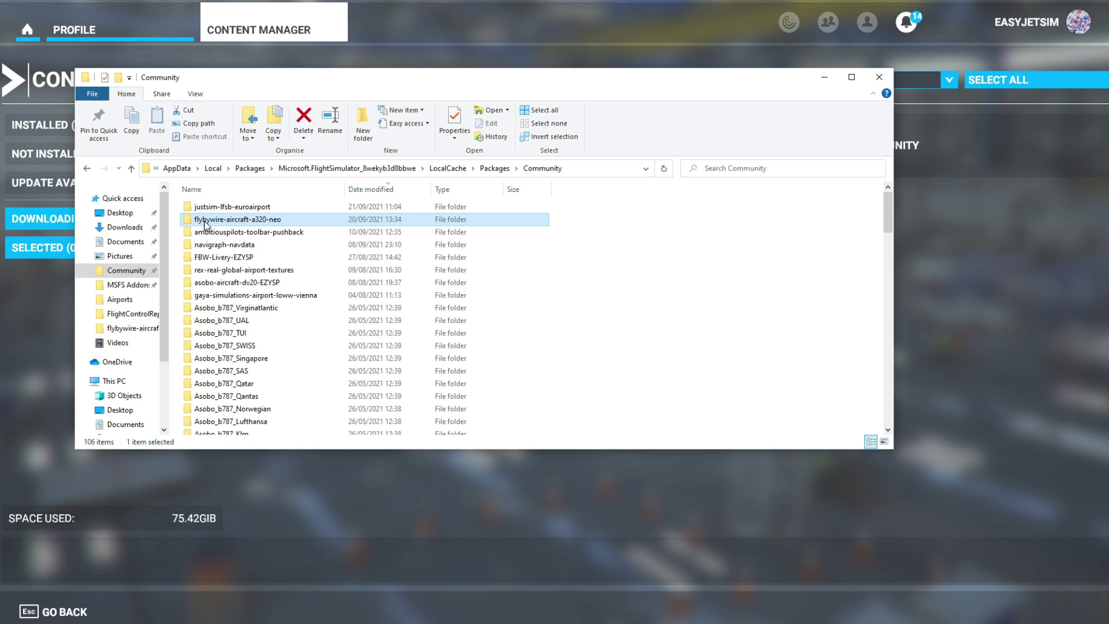
mouse_move(206, 225)
mouse_move(247, 222)
left_click(824, 77)
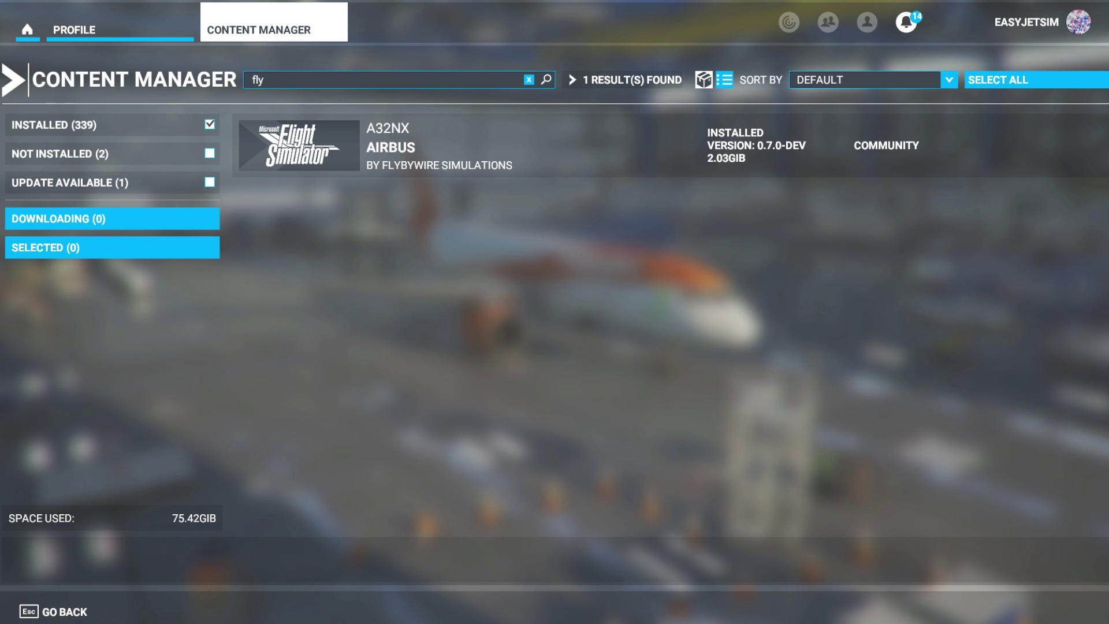
key("alt+Tab")
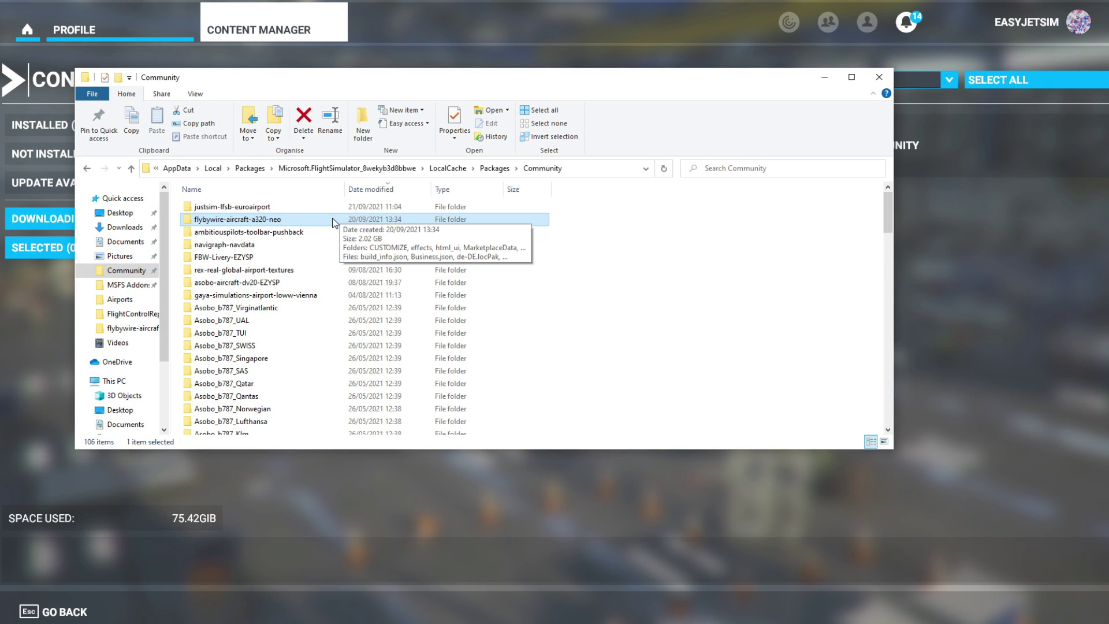
key("alt+Tab")
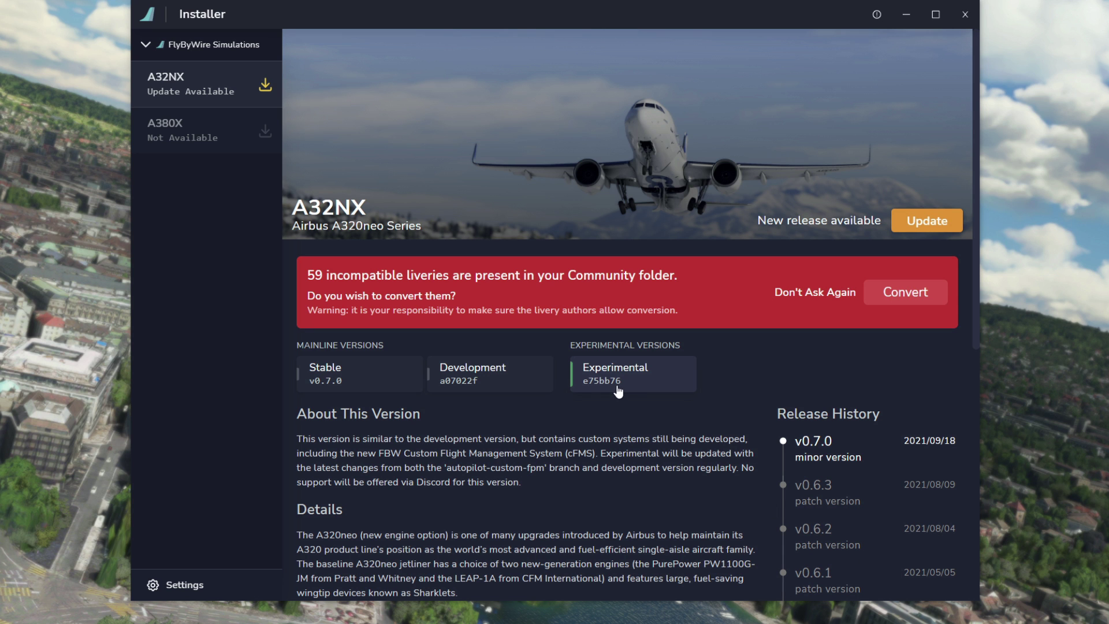
Compare the Stable and Development A32NX versions, then pick the Experimental build.
left_click(340, 381)
left_click(465, 381)
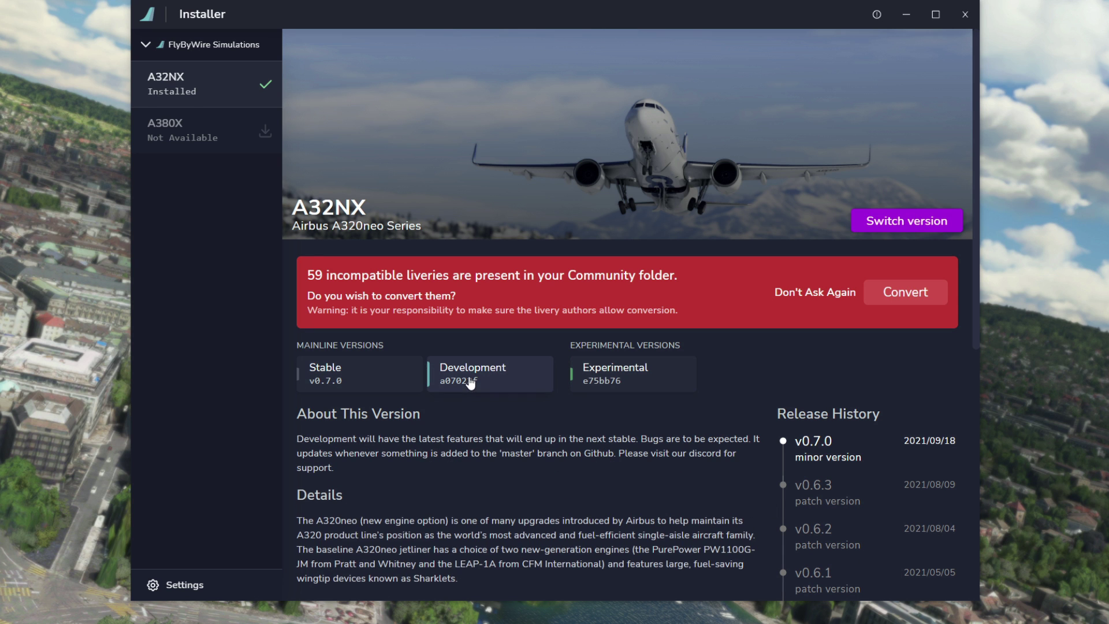
left_click(641, 376)
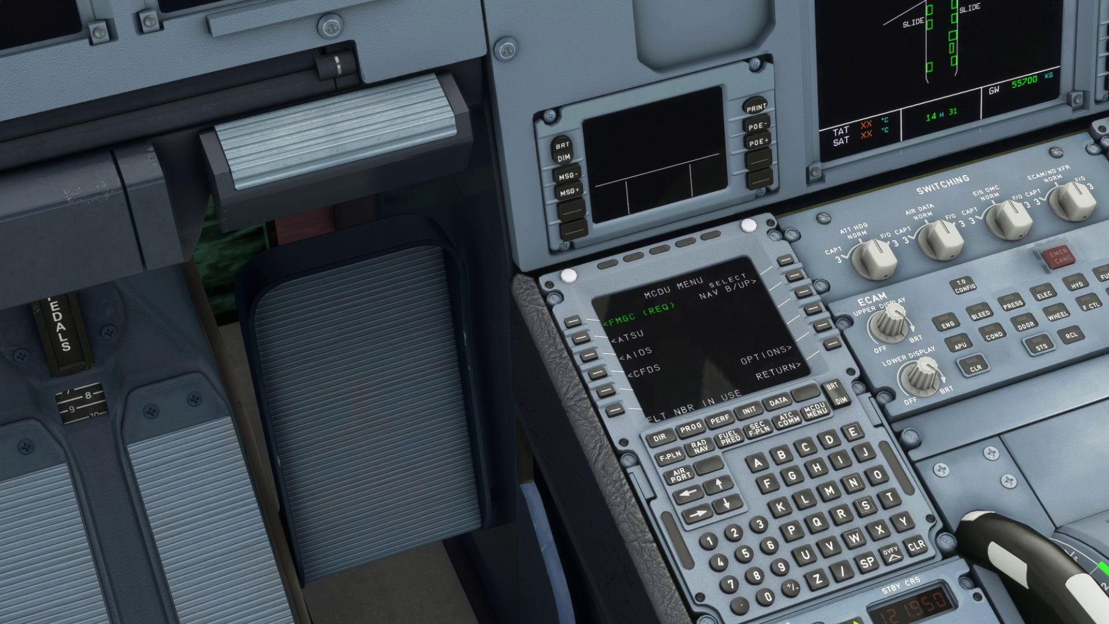
Highlight the DOW-to-ULD weights in the SimBrief plan, then get a straight-on MCDU view.
key("alt+Tab")
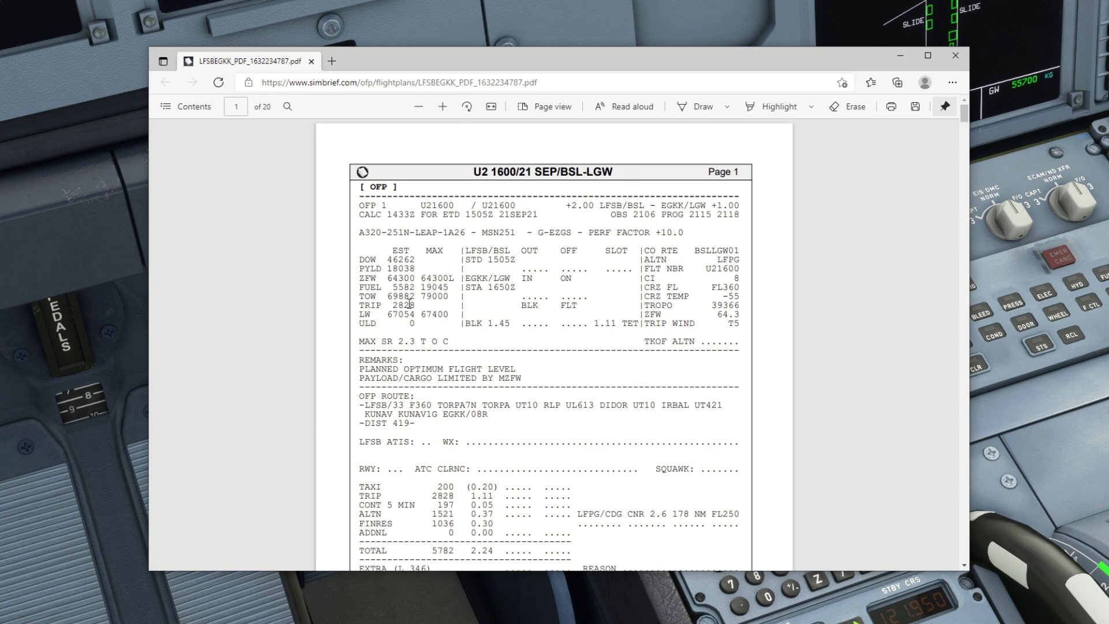
left_click_drag(360, 261, 429, 329)
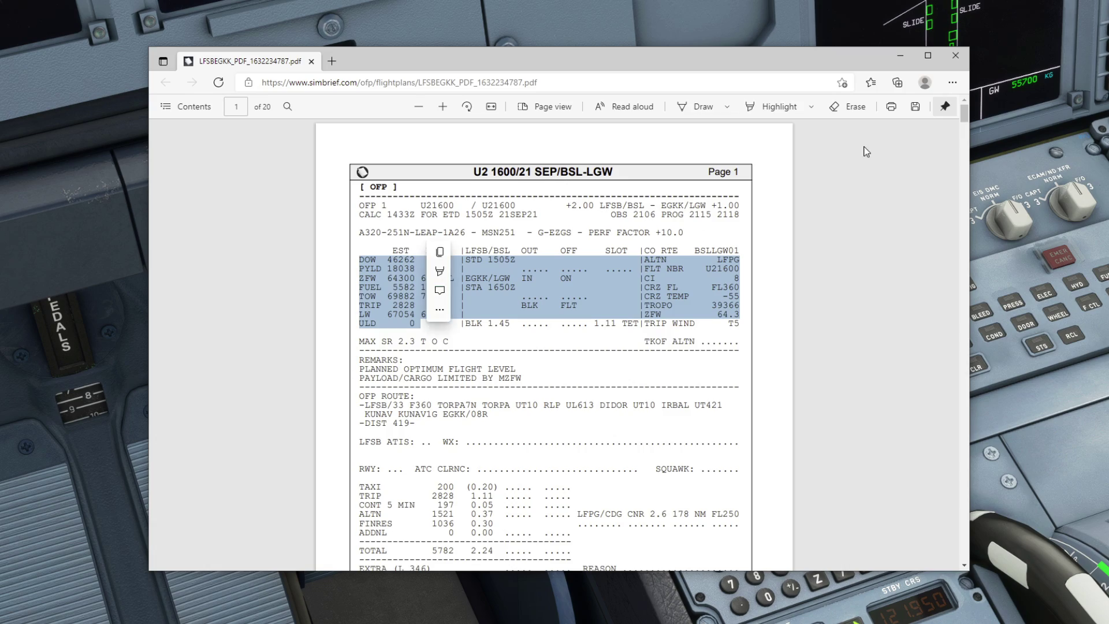
left_click(899, 57)
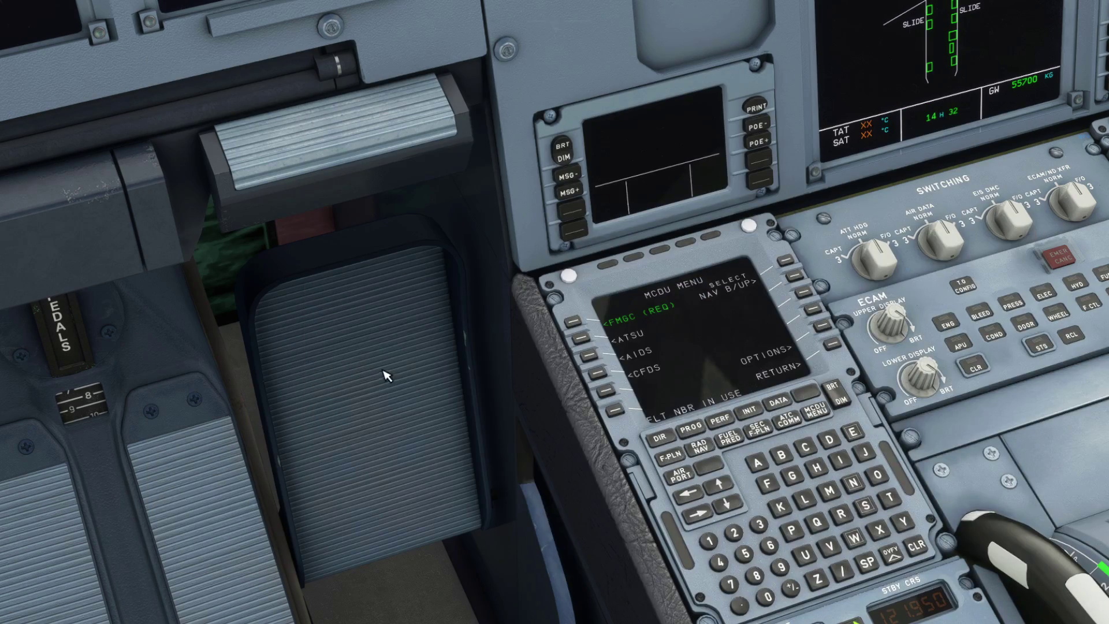
left_click_drag(386, 376, 389, 376)
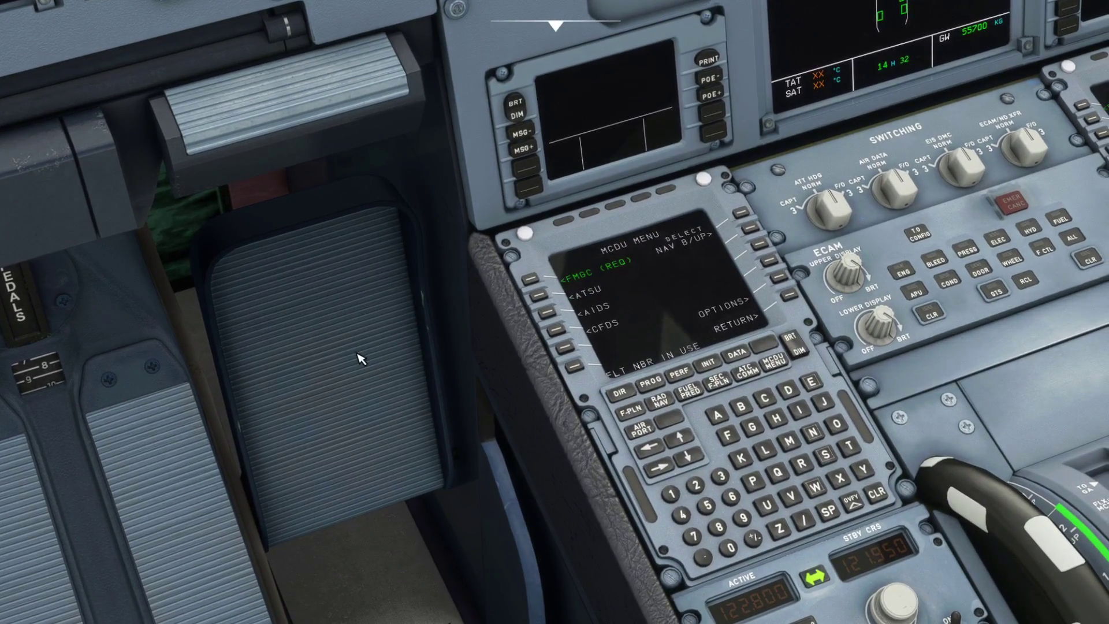
key("alt+1")
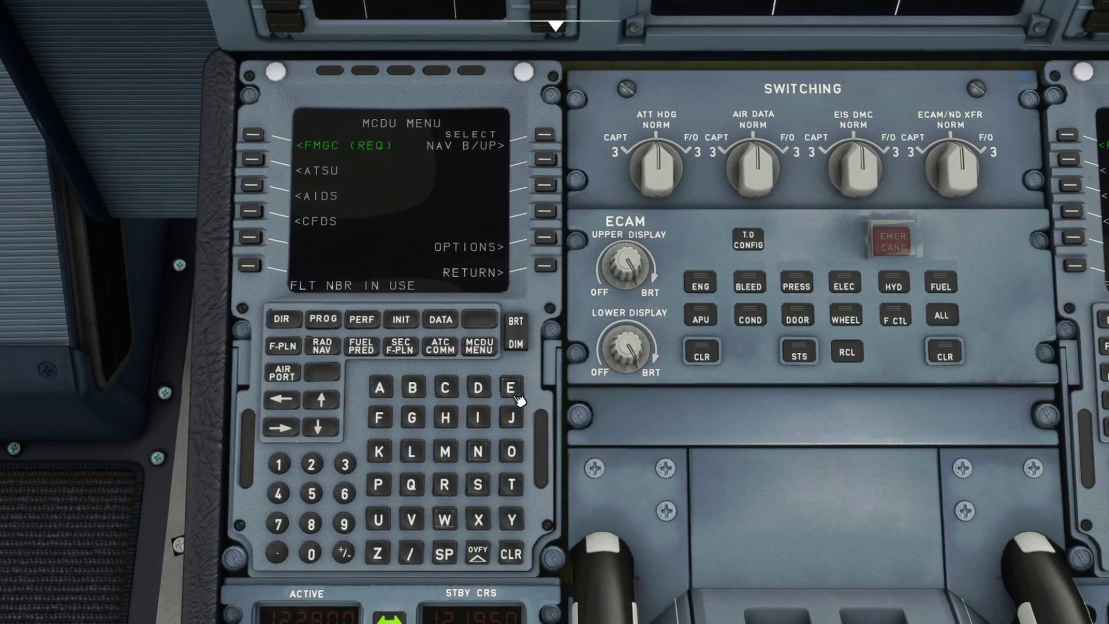
Request AOC INIT/PRES data for U21600, LFSB to EGKK, and clear the GPS PRIMARY LOST message.
left_click(253, 160)
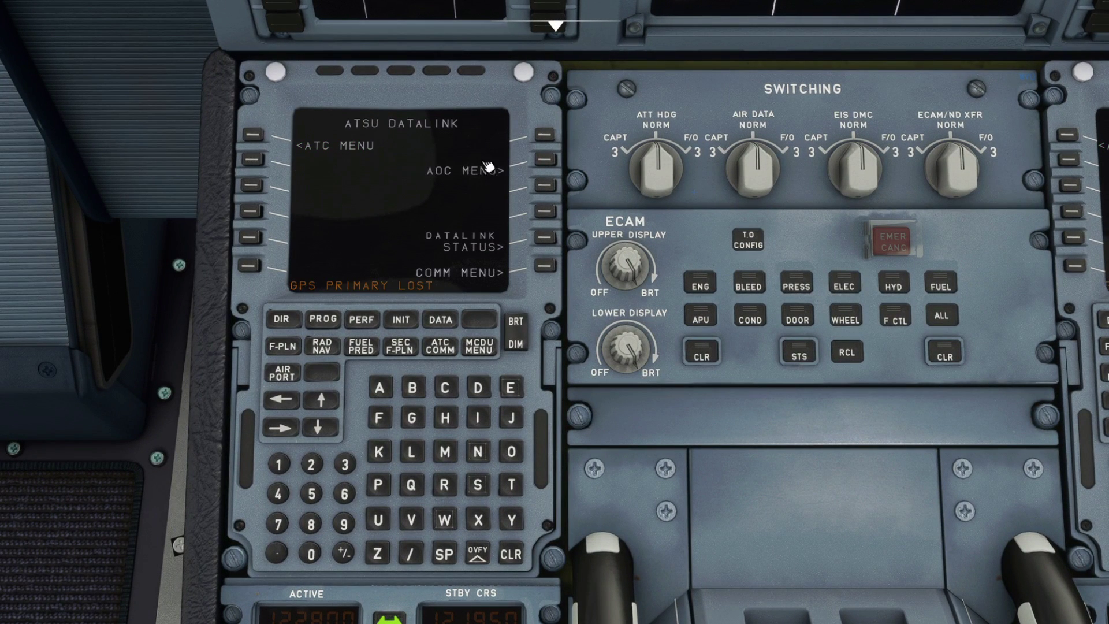
left_click(544, 160)
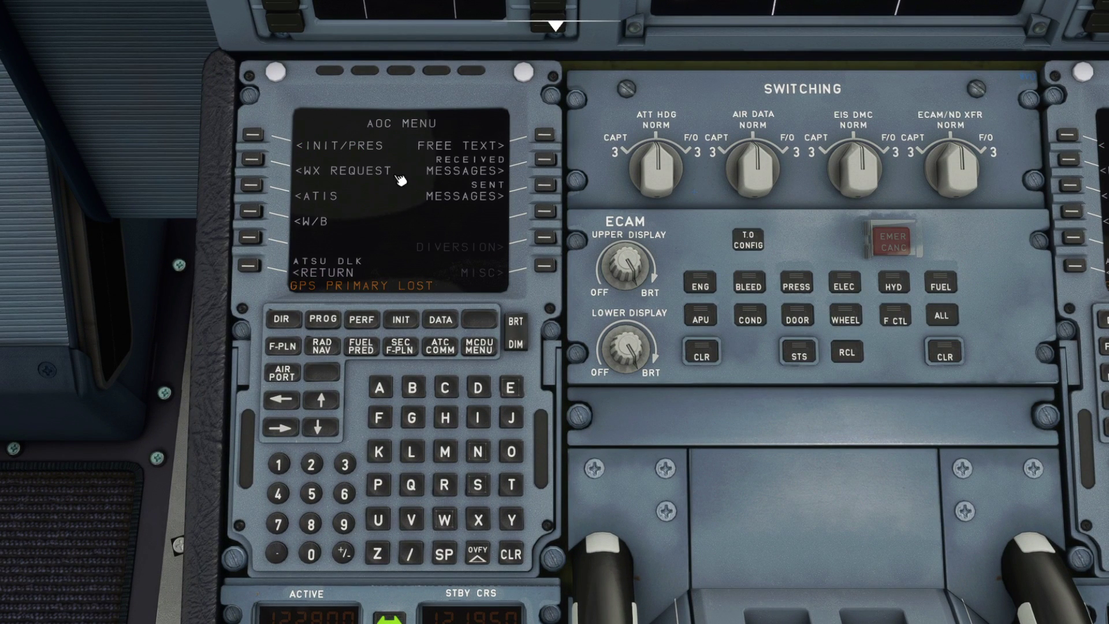
left_click(253, 135)
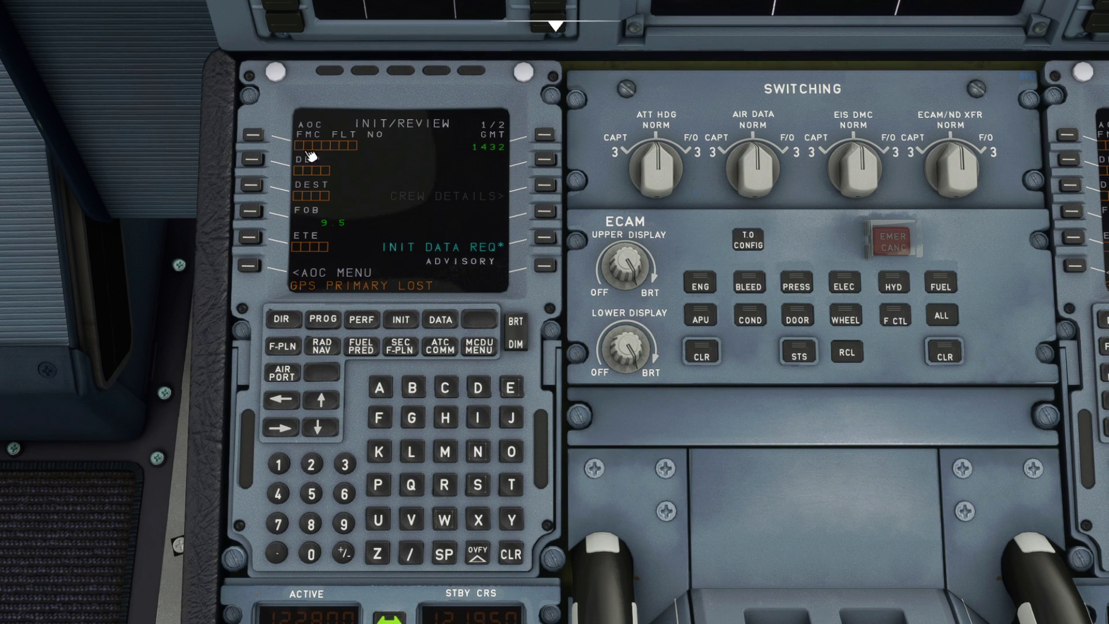
left_click(552, 238)
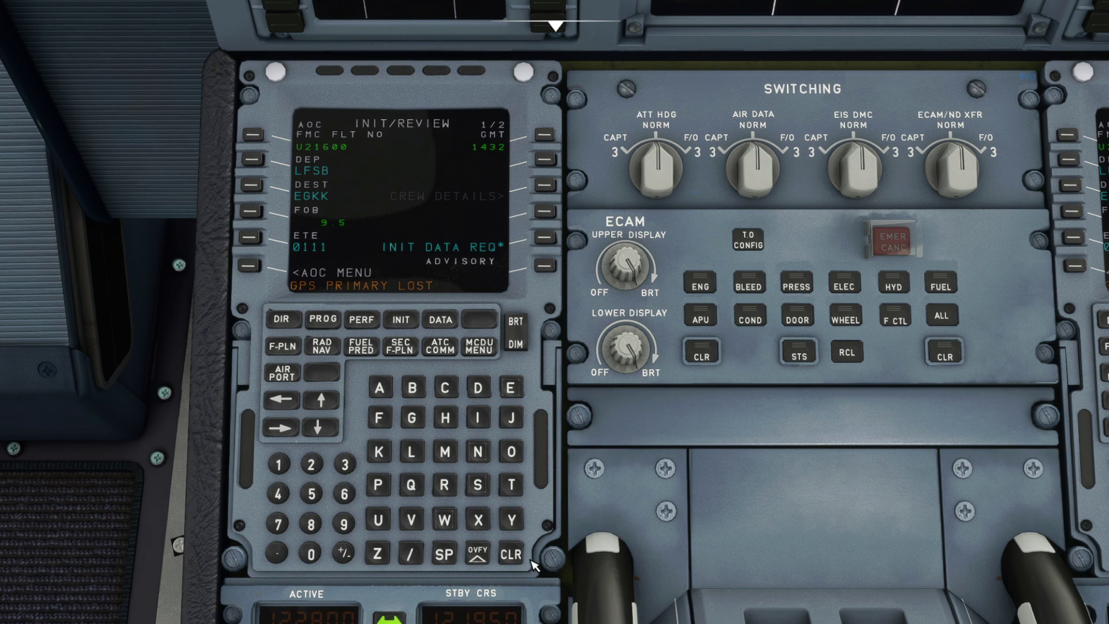
key("BackSpace")
Show the AOC W/B page with block 5782, taxi 200, trip 2828, and recall the SimBrief plan.
left_click(259, 267)
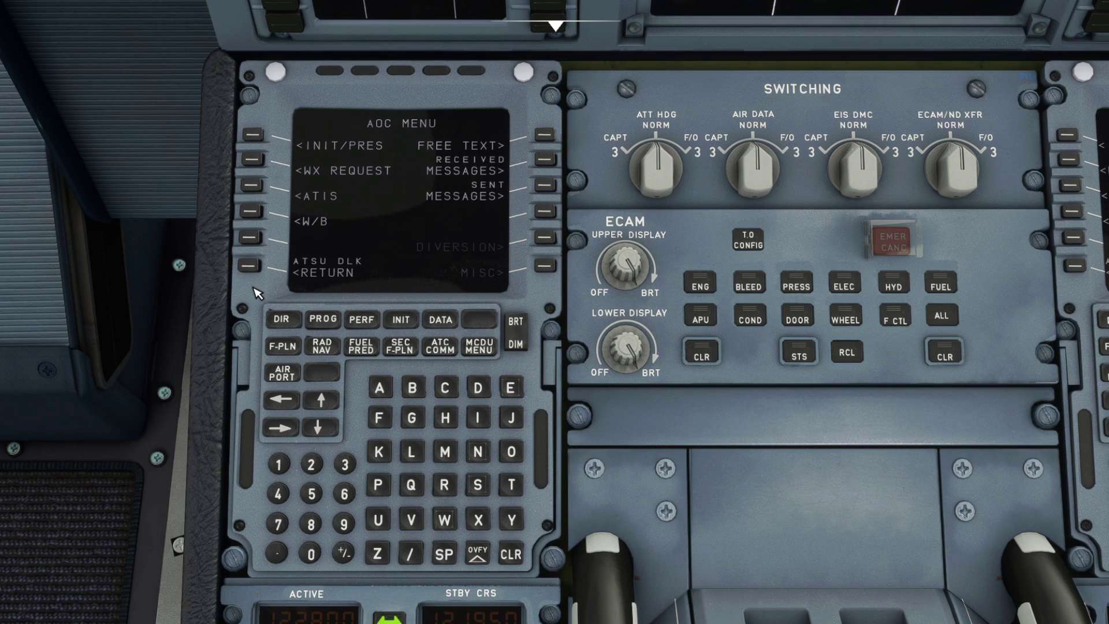
left_click(251, 211)
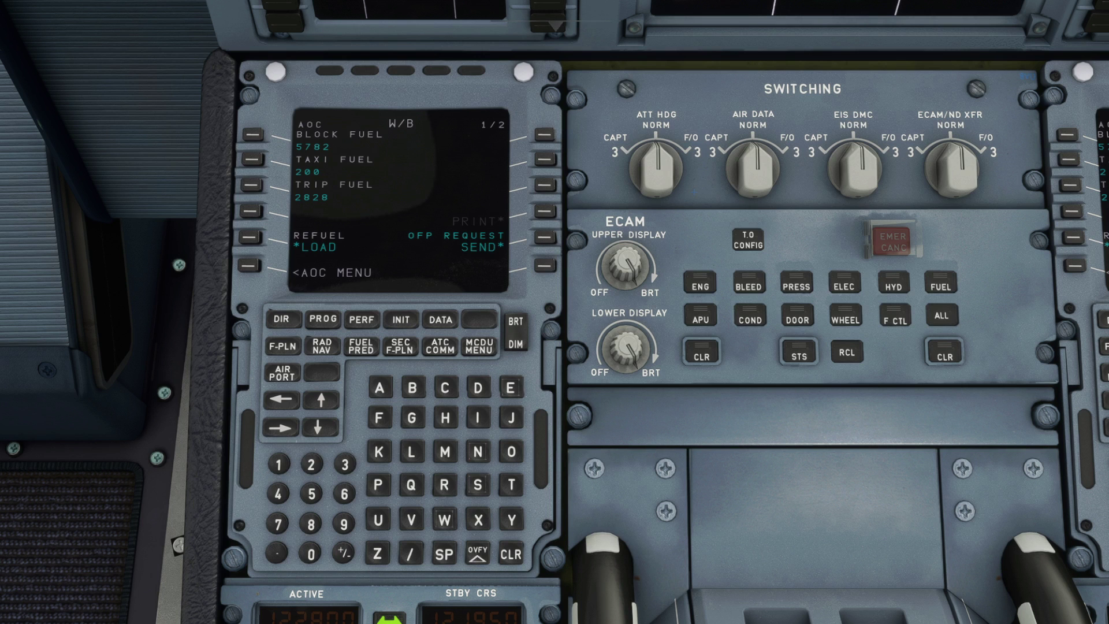
key("alt+Tab")
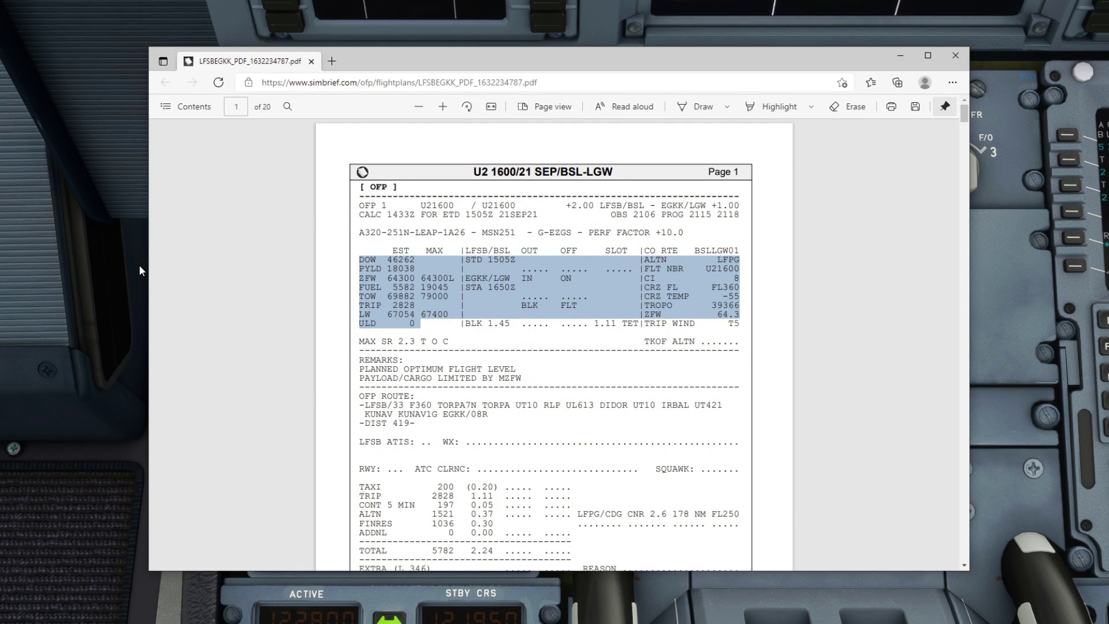
Narrow the flight plan beside the MCDU, highlight planned block fuel 5782, then hide the plan.
left_click_drag(148, 266, 549, 252)
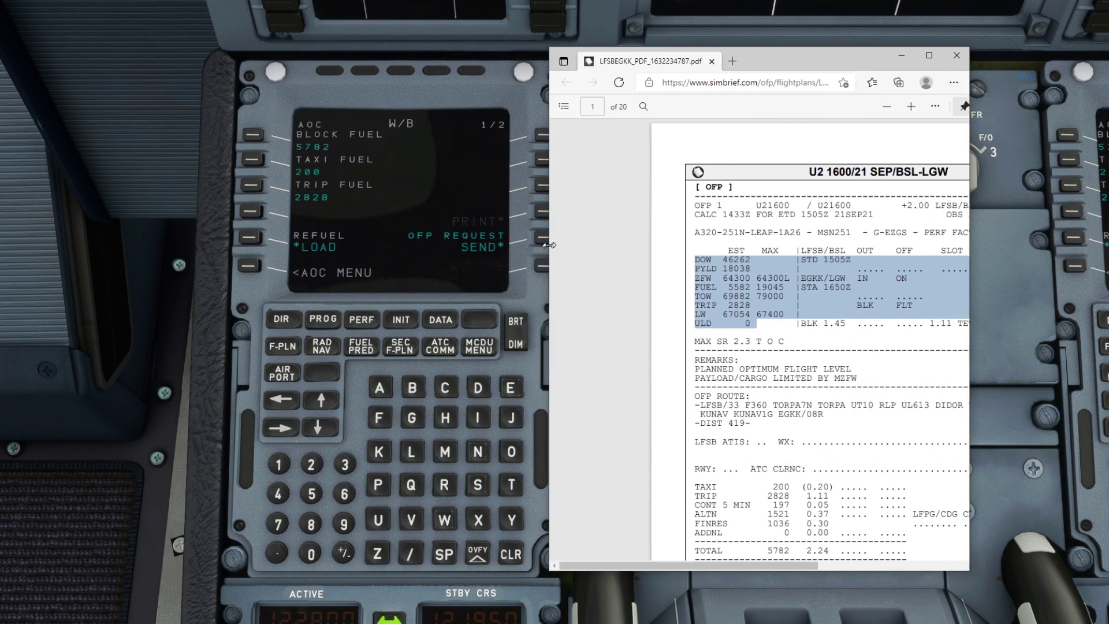
left_click(813, 350)
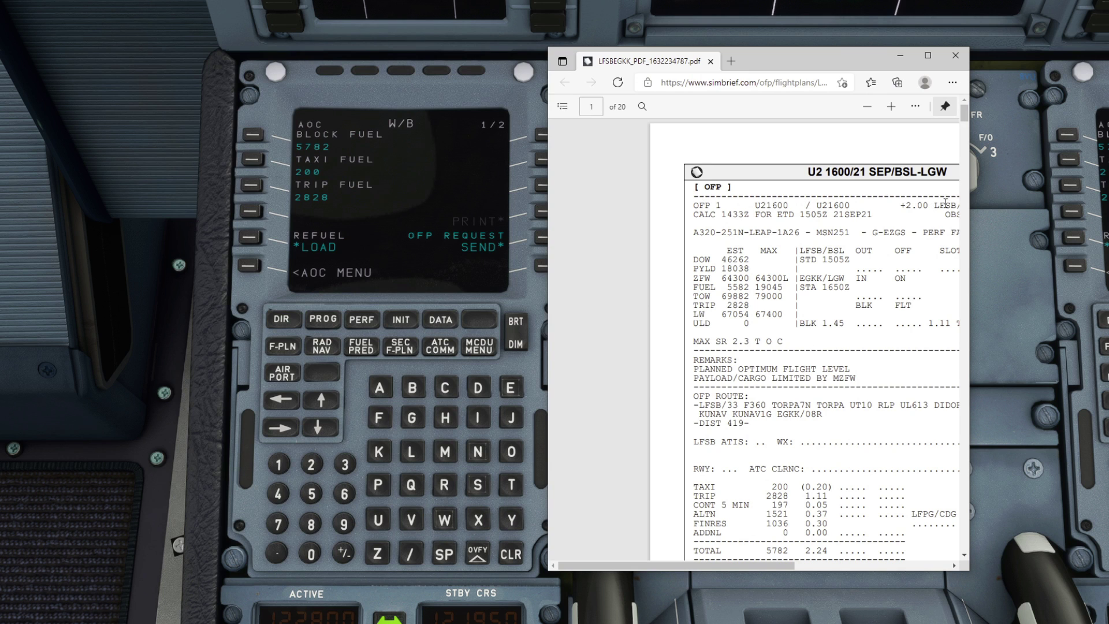
scroll(764, 398, "down", 3)
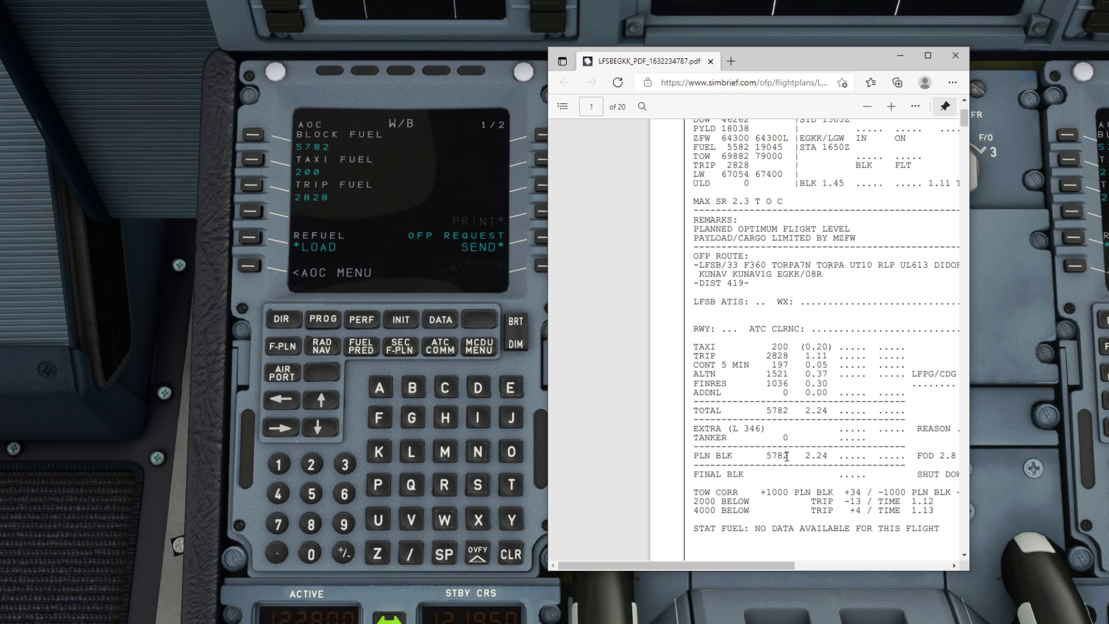
mouse_move(787, 457)
left_mouse_down()
mouse_move(768, 452)
mouse_move(769, 462)
left_mouse_up()
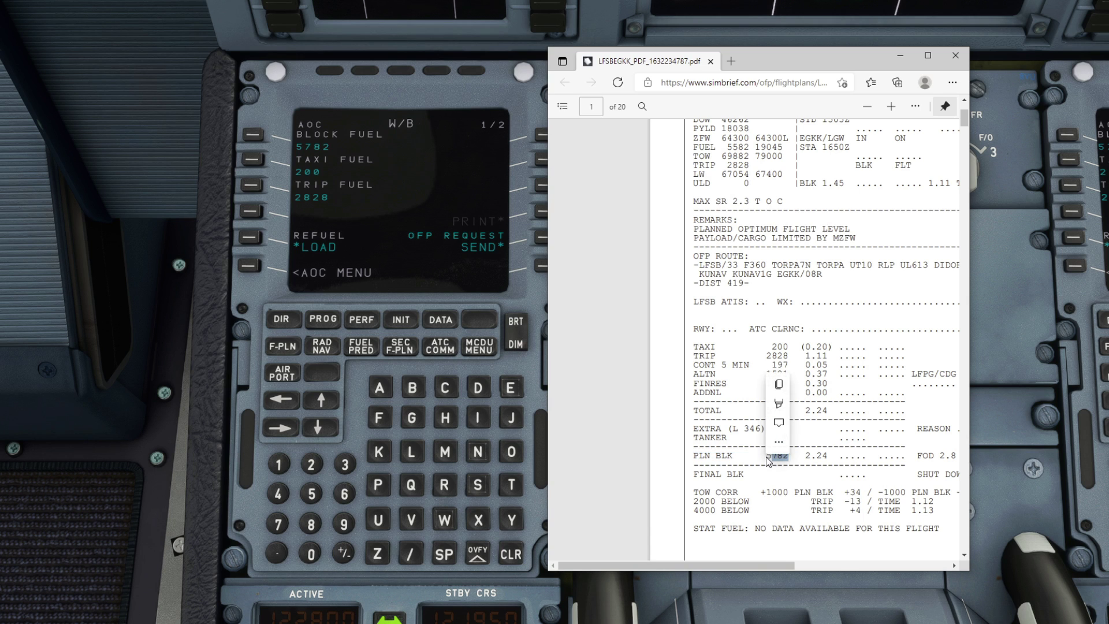
left_click(369, 234)
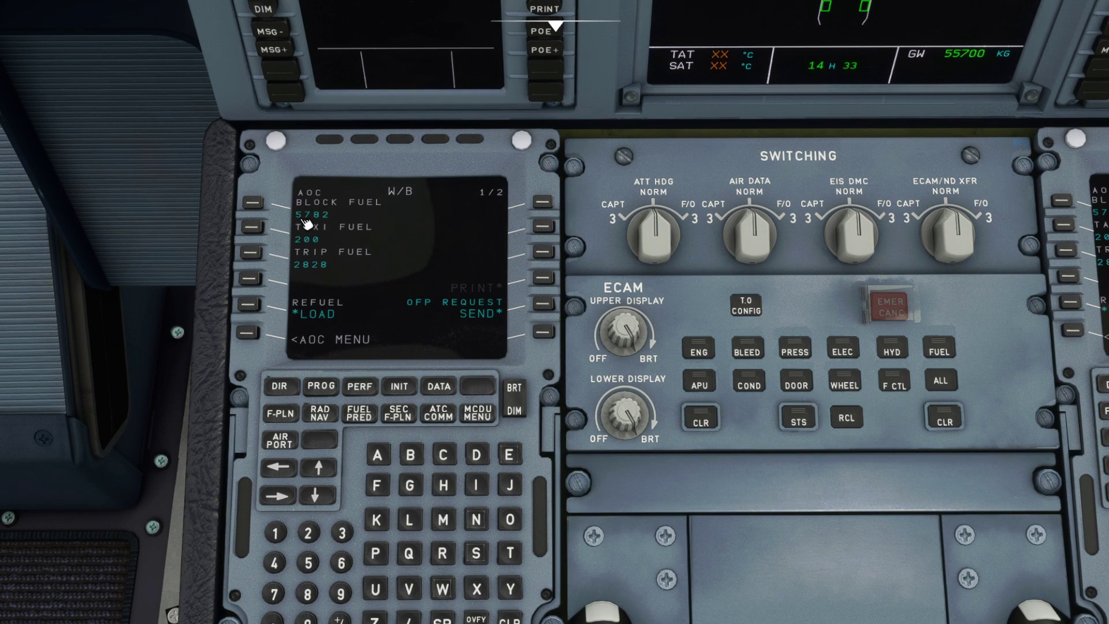
Load the planned fuel with REFUEL *LOAD and confirm FOB 5780 kg on the upper ECAM.
left_click(250, 310)
left_click_drag(440, 398, 463, 377)
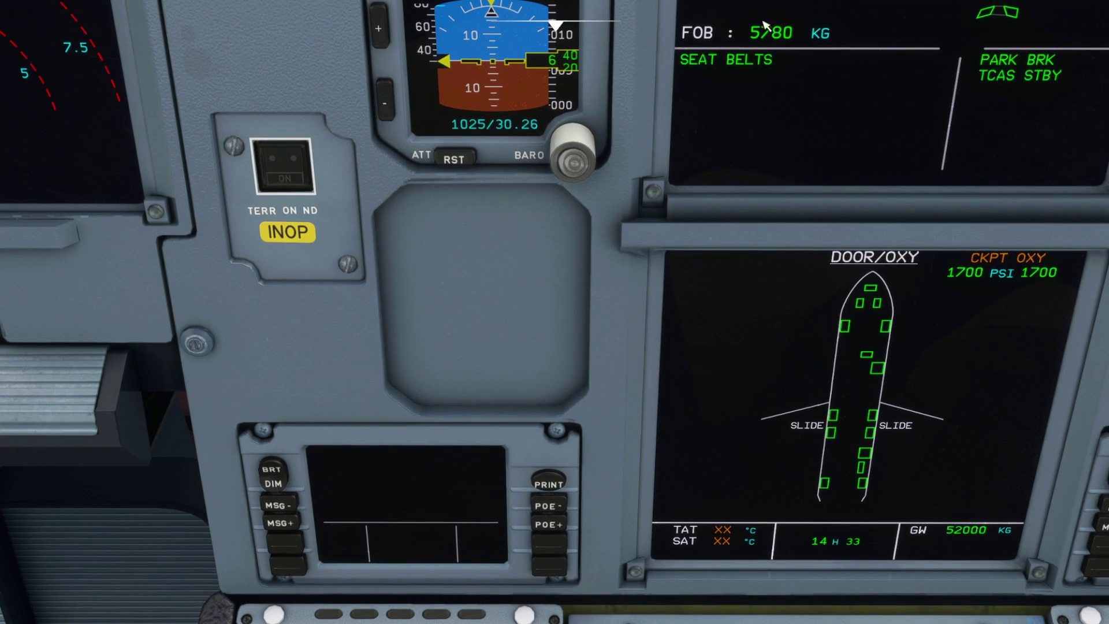